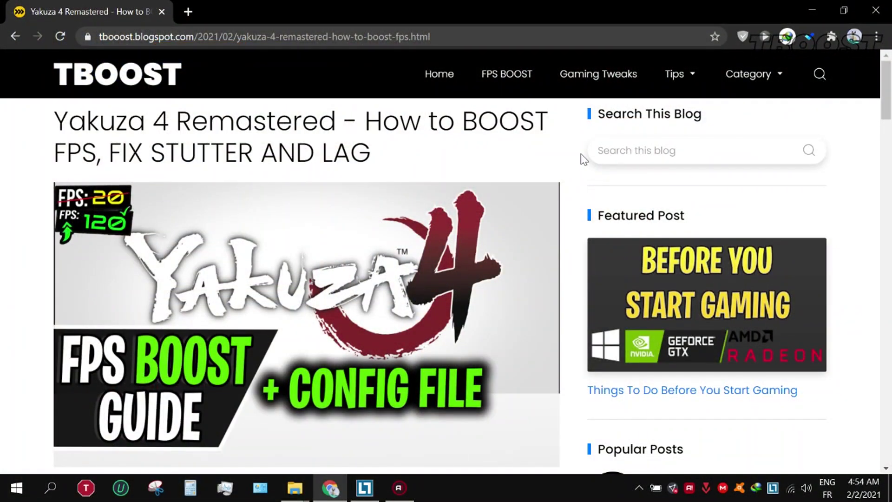
Scroll down the TBOOST article through the Yakuza 4 tweak steps to the config download
scroll(583, 159, "down", 20)
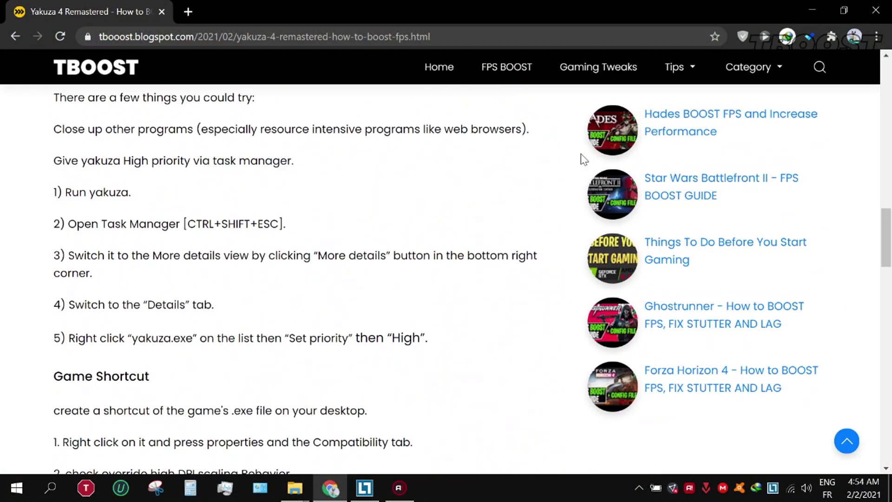
scroll(583, 159, "down", 15)
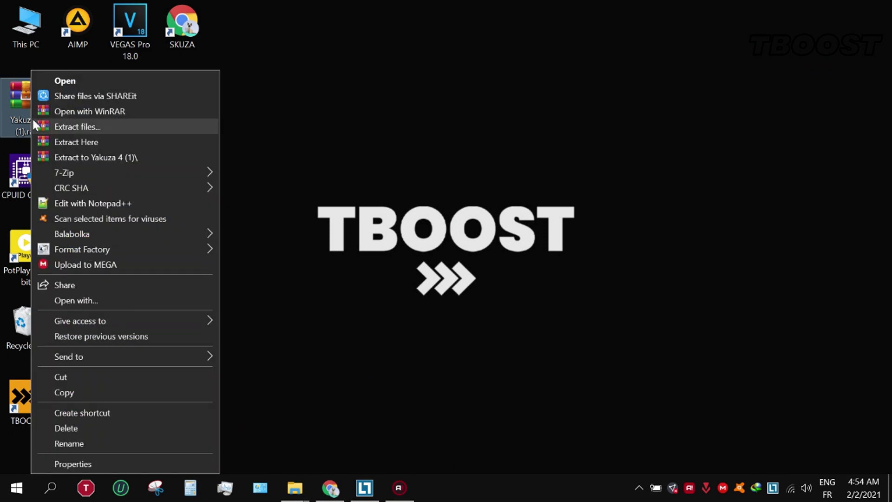
Extract the Yakuza 4 archive and copy its Yakuza4 config folder
left_click(60, 156)
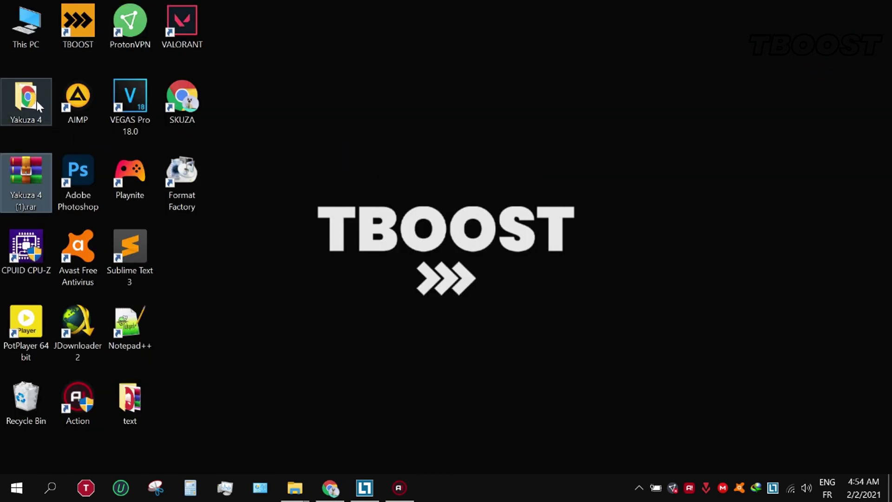
double_click(37, 99)
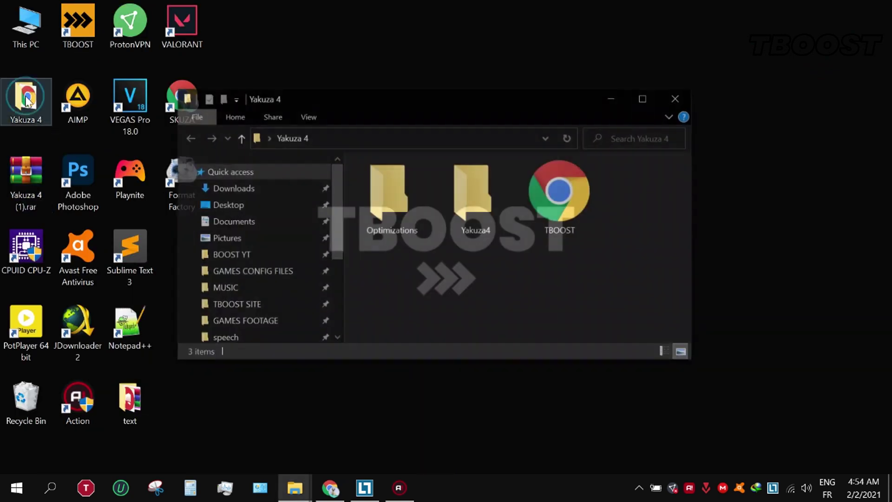
double_click(319, 98)
right_click(307, 107)
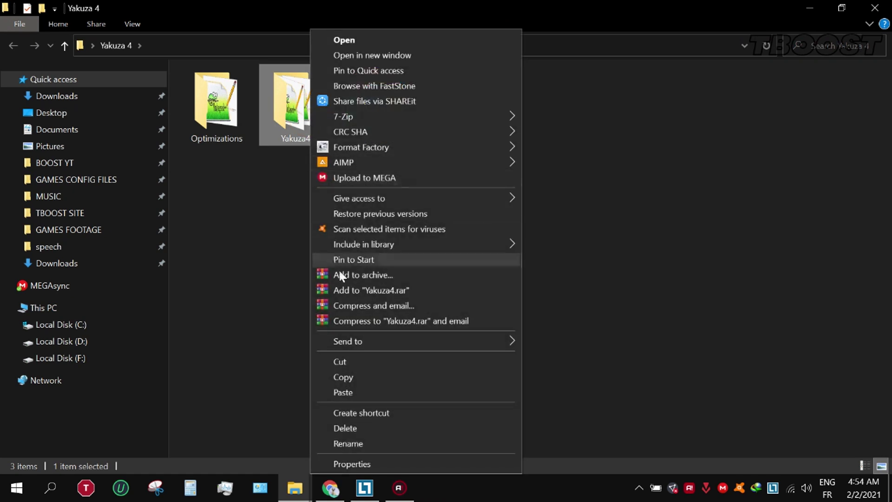
left_click(353, 377)
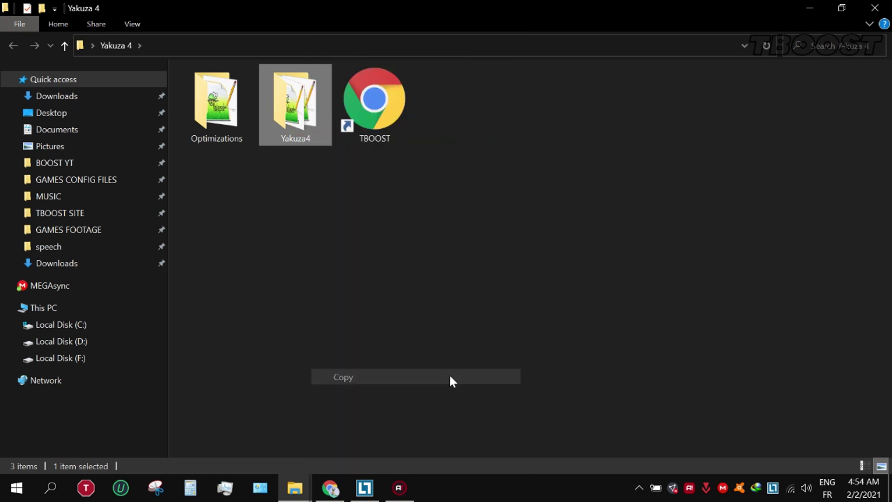
Browse to the Sega folder under the user's AppData\Local on the C: drive
left_click(122, 305)
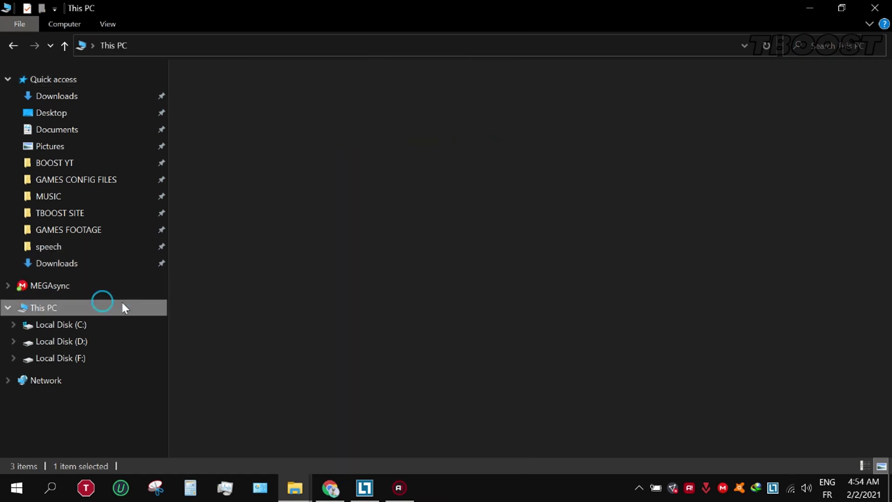
double_click(288, 96)
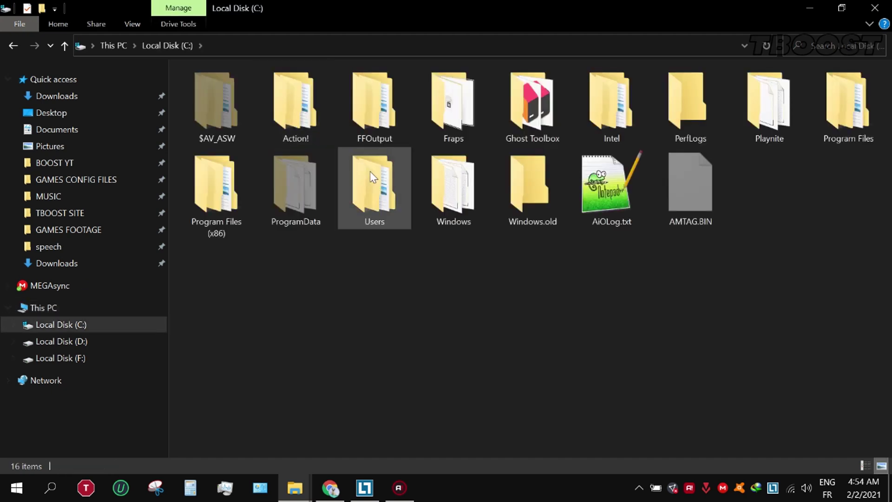
double_click(374, 176)
double_click(385, 127)
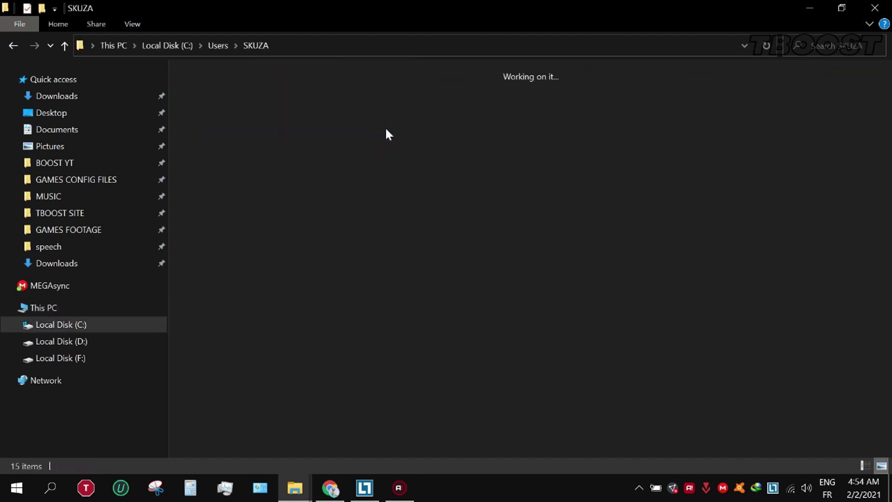
left_click(348, 123)
double_click(349, 123)
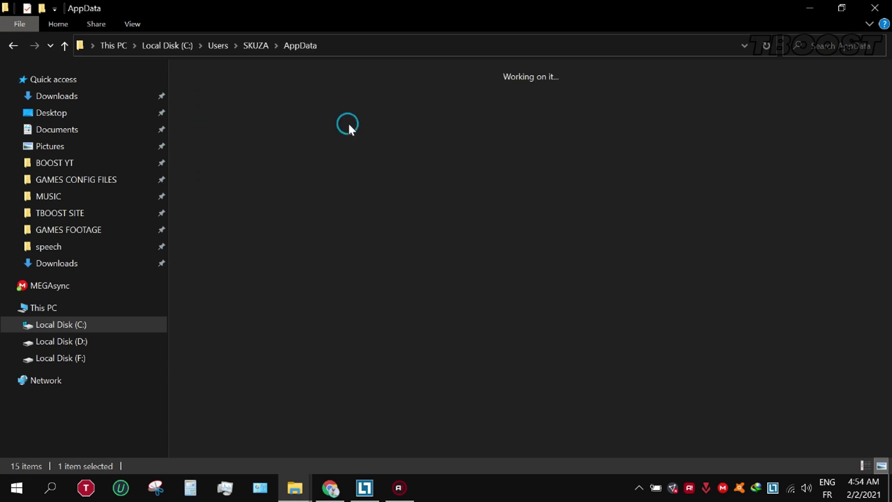
double_click(232, 122)
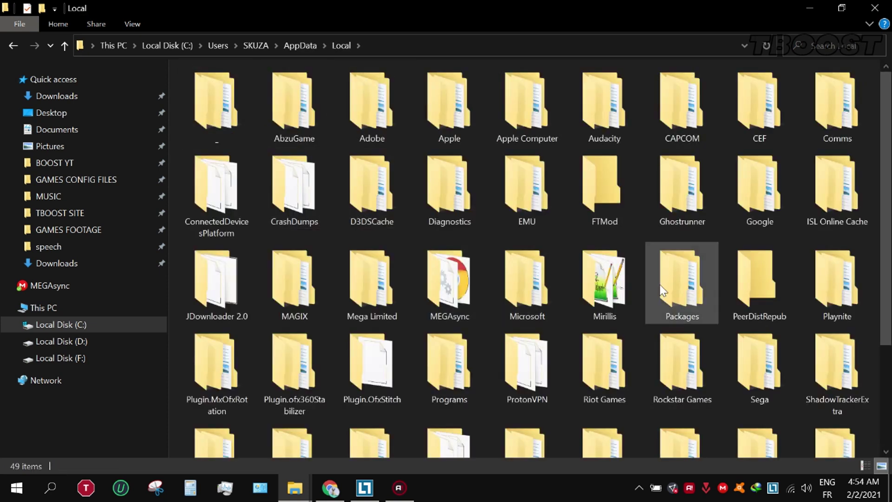
scroll(889, 326, "down", 2)
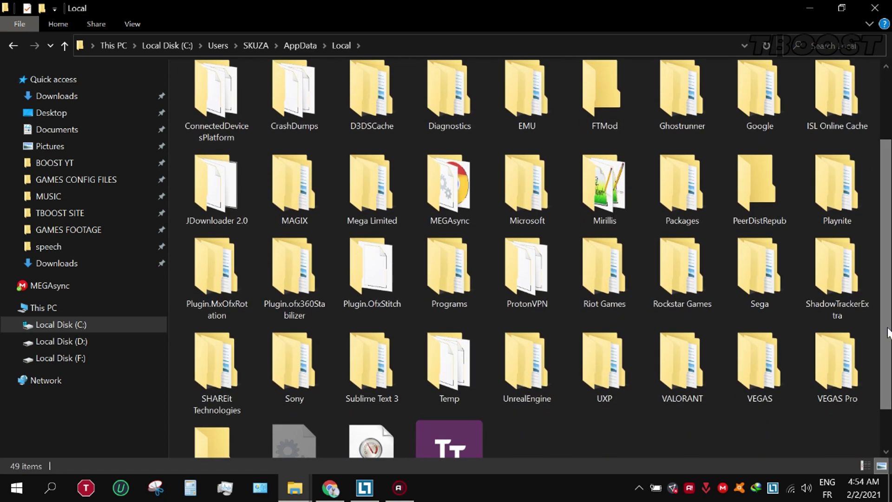
double_click(774, 286)
Paste the Yakuza4 folder into Sega, replacing the existing files
right_click(333, 162)
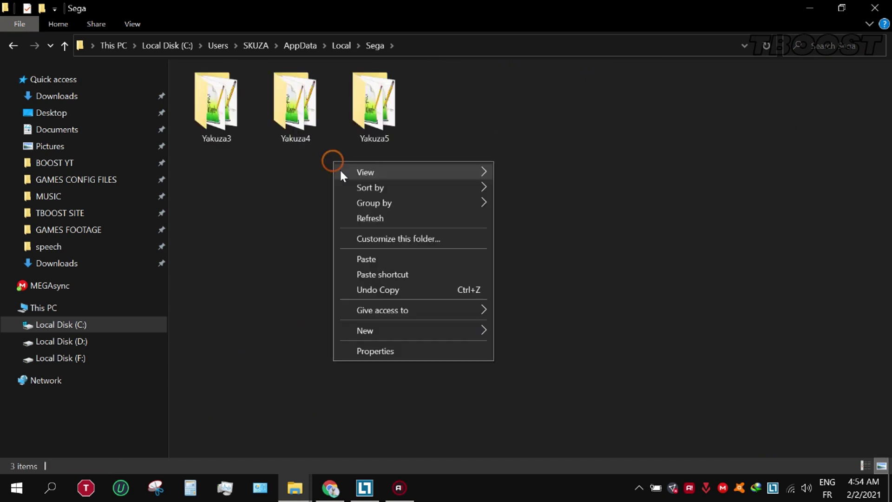
left_click(394, 257)
left_click(379, 201)
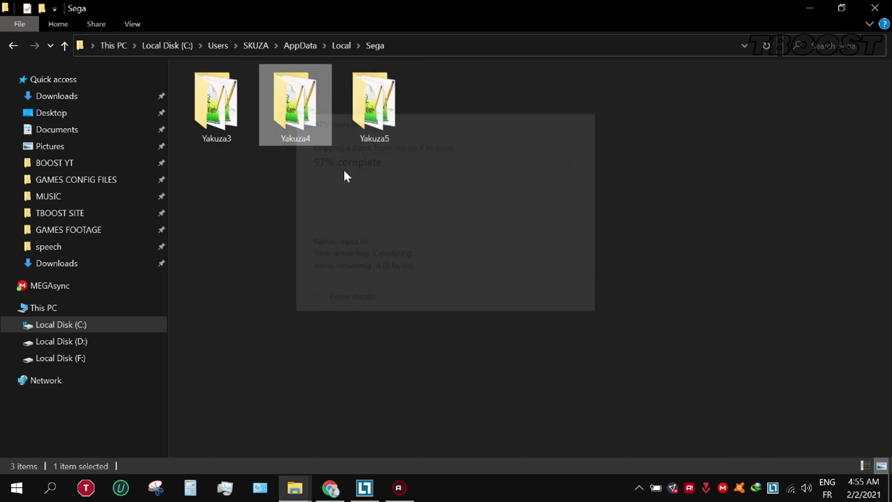
Set graphics.ini and input.ini in Sega\Yakuza4 to Read-only
double_click(312, 137)
left_click_drag(376, 180, 226, 102)
right_click(225, 102)
left_click(365, 463)
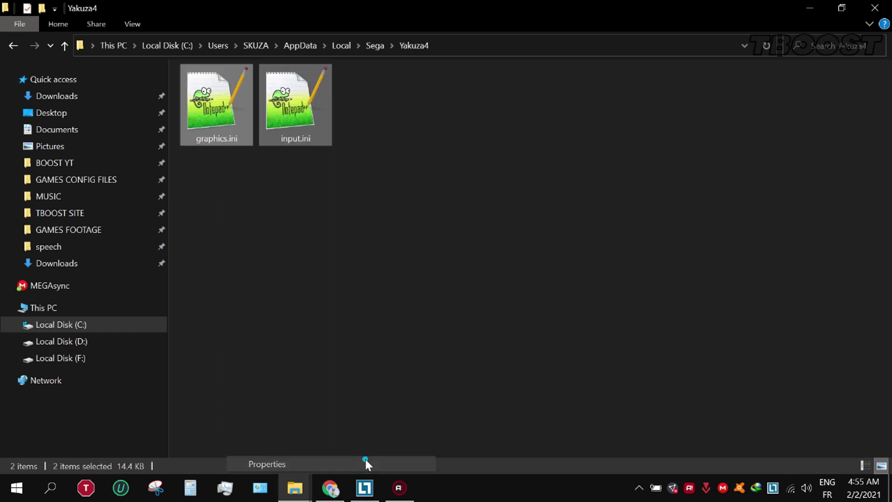
left_click(319, 278)
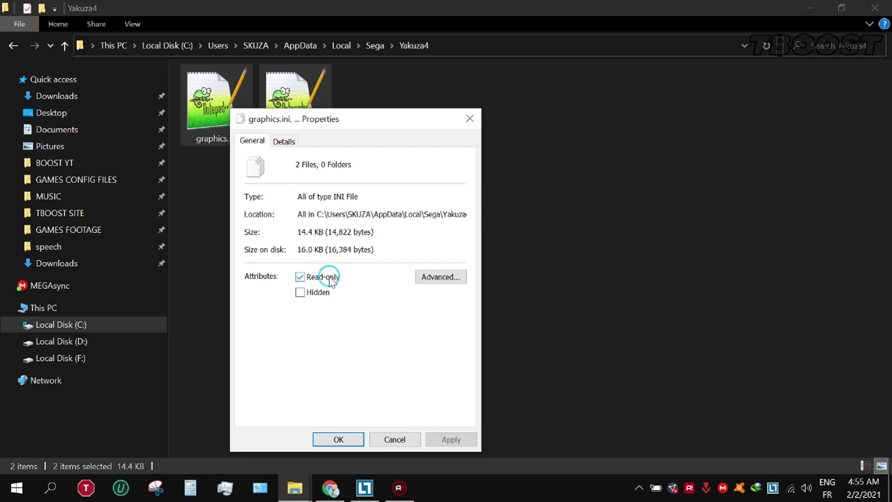
left_click(449, 441)
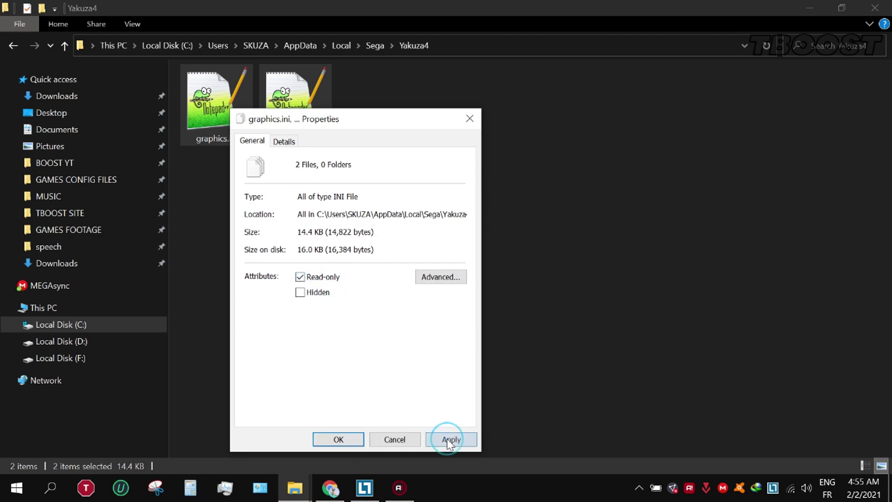
left_click(350, 439)
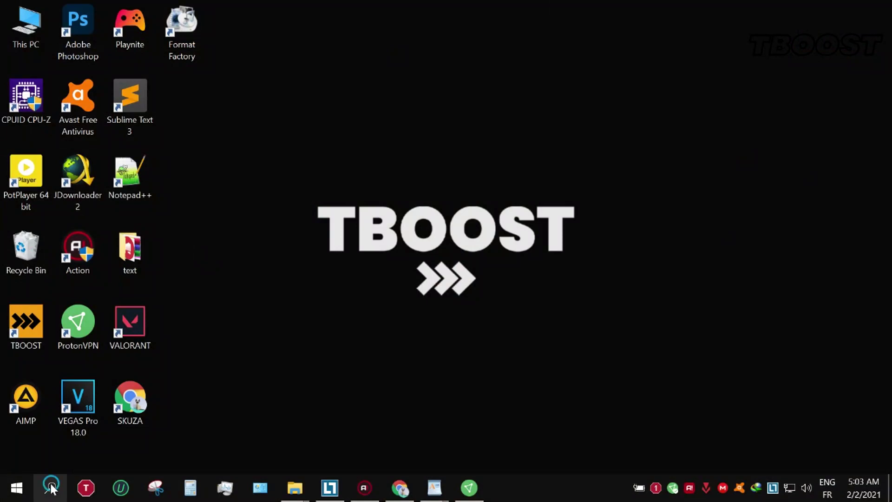
Enable 'Show hidden files, folders, and drives' in File Explorer Options
left_click(50, 487)
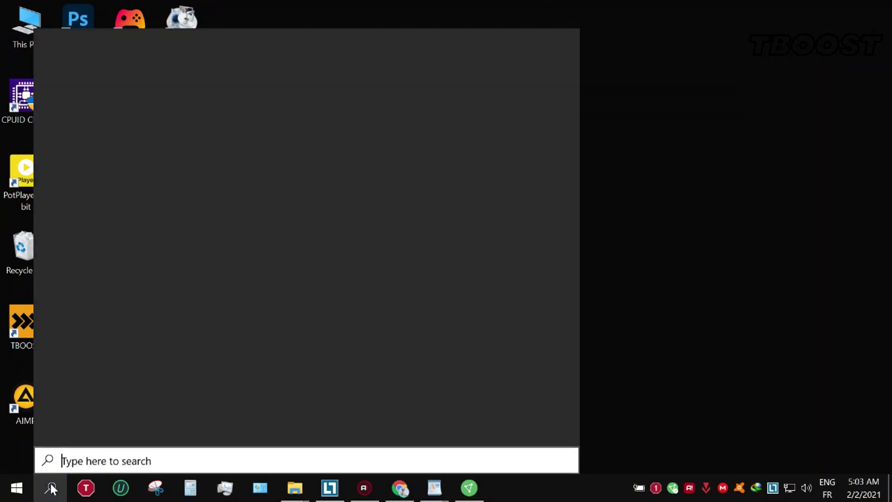
type("fol")
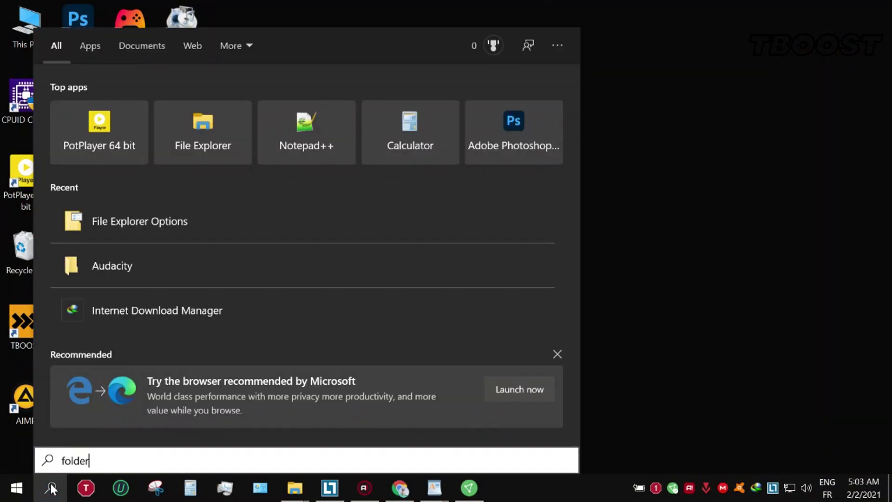
type("der")
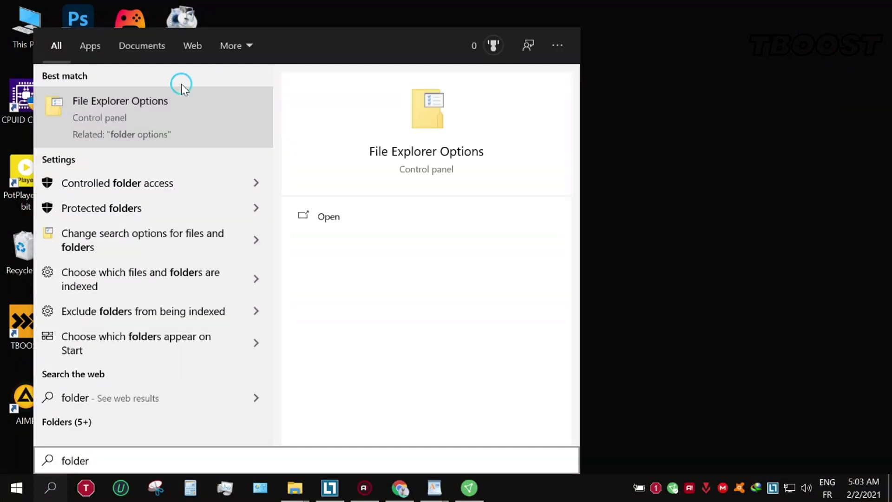
left_click(186, 94)
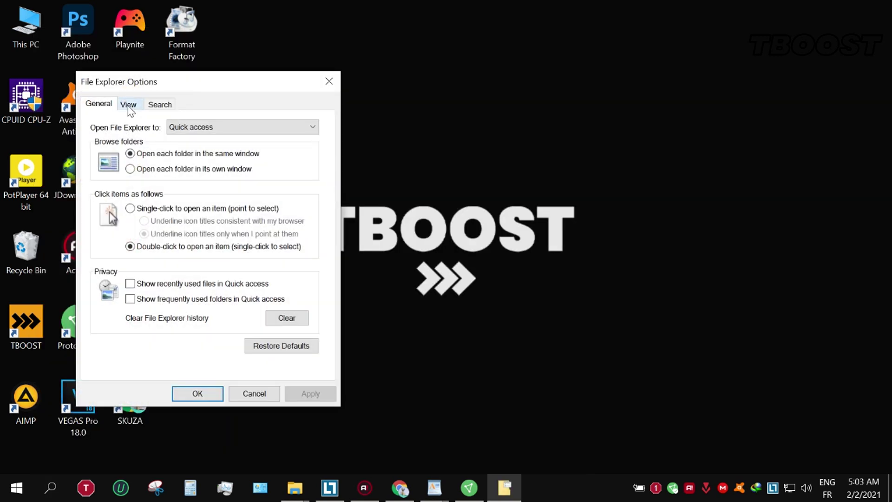
left_click(129, 104)
left_click(166, 281)
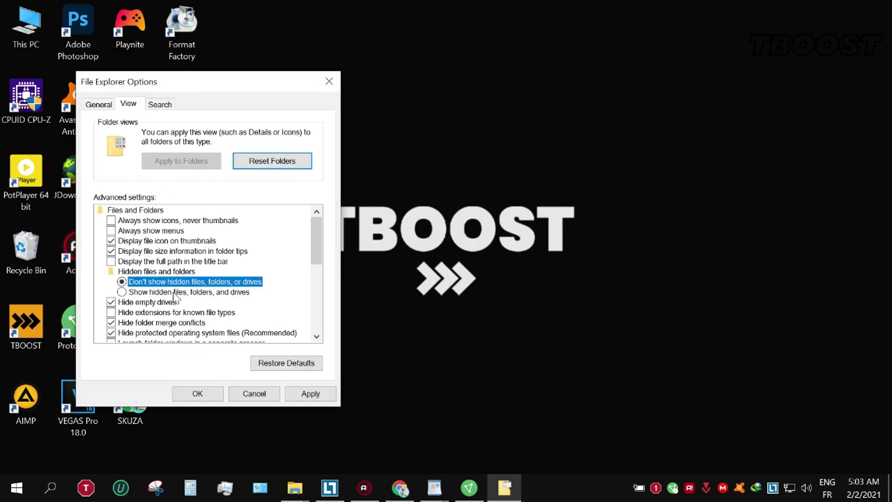
left_click(246, 294)
left_click(310, 391)
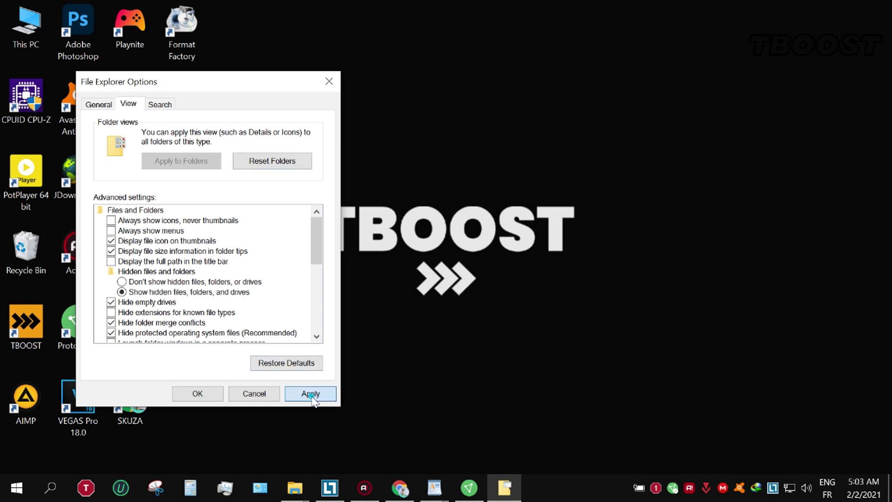
left_click(198, 394)
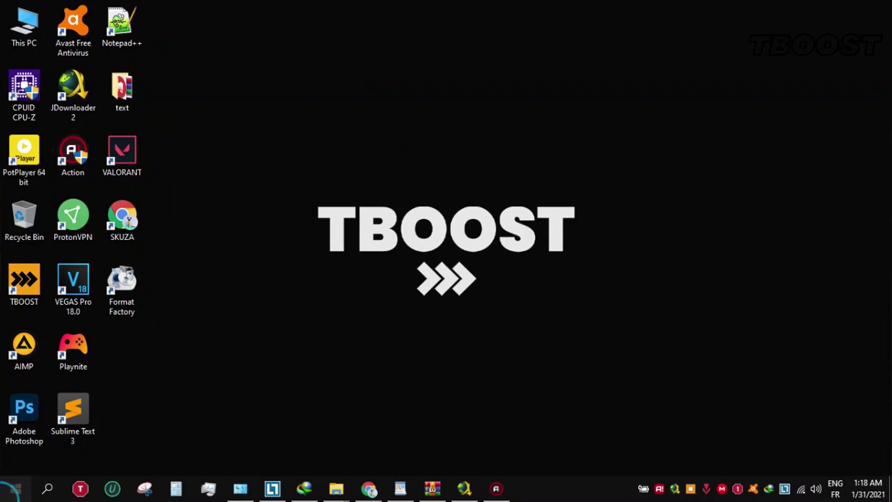
Open Windows Settings from the Start menu
left_click(16, 488)
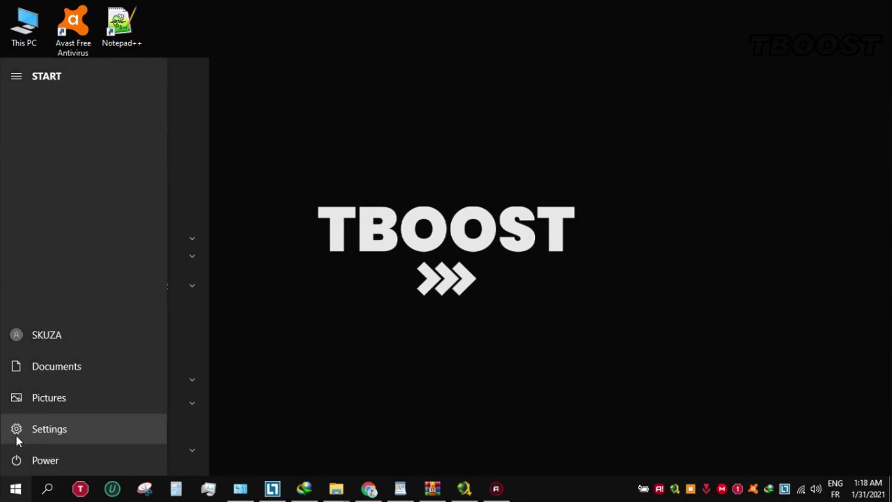
left_click(15, 433)
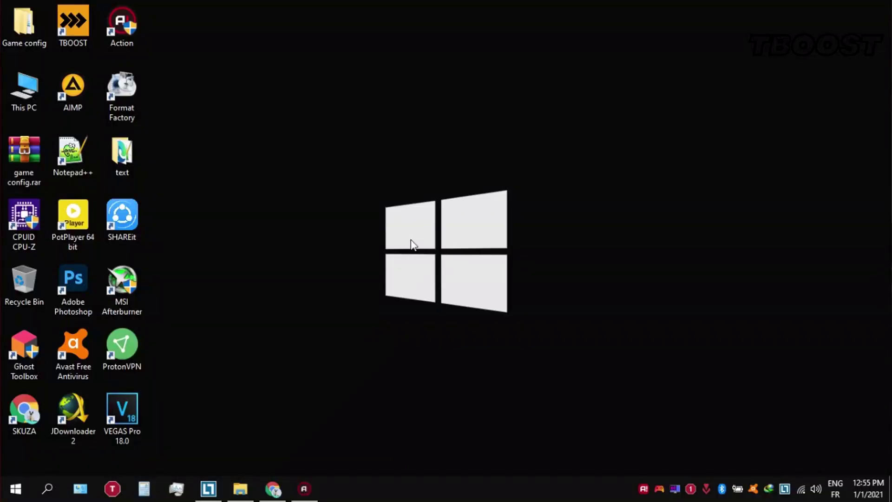
Open Ultimate Perofrmance Command.txt from Game config\Optimizations in Notepad++
double_click(31, 16)
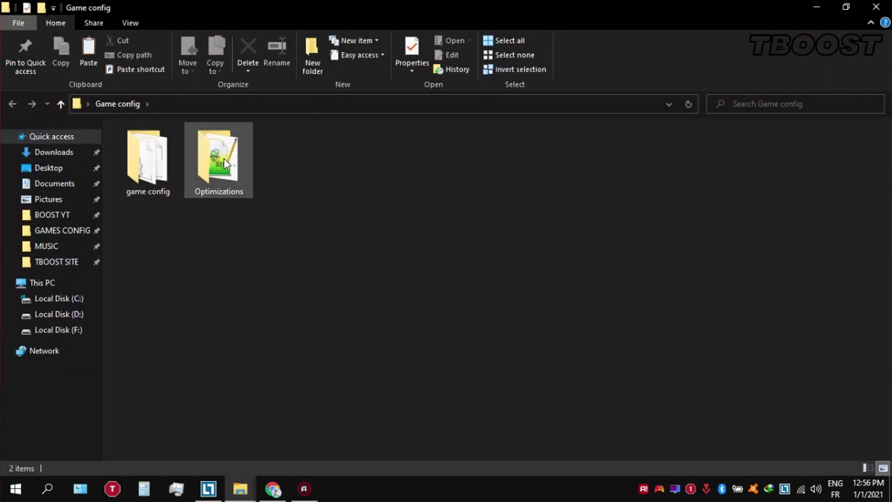
double_click(224, 159)
left_click(224, 159)
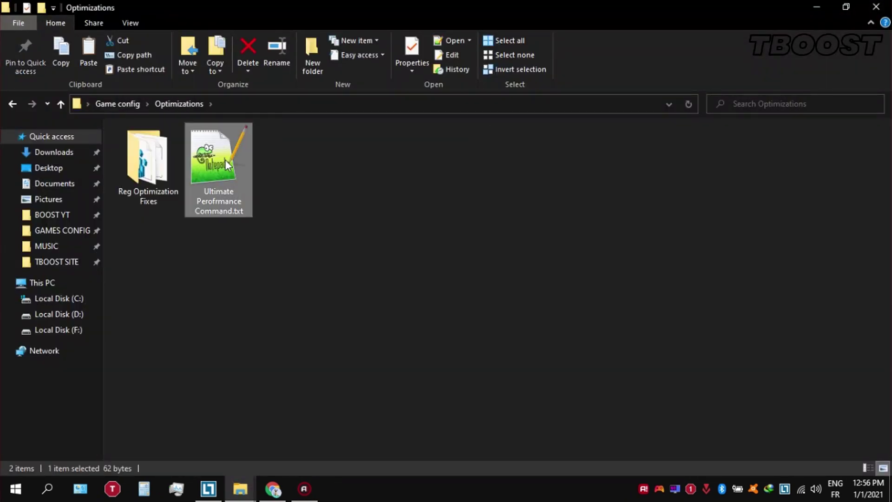
double_click(224, 160)
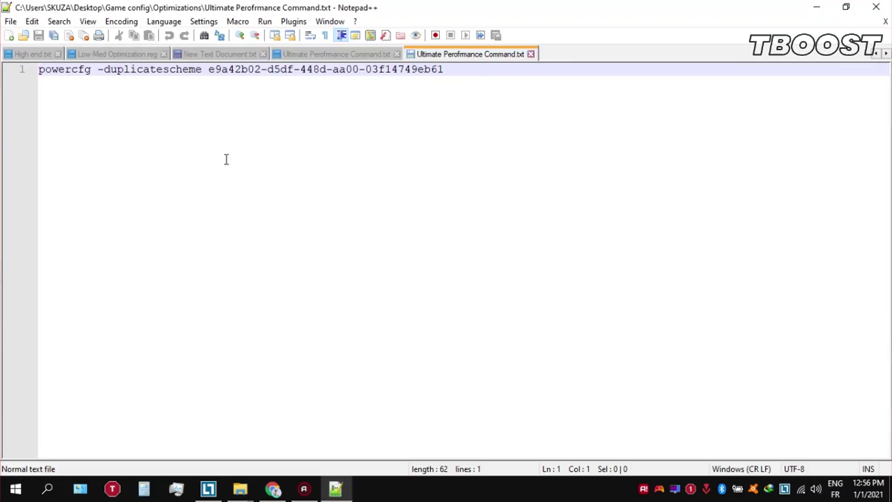
Copy the whole powercfg -duplicatescheme command line
key("ctrl+a")
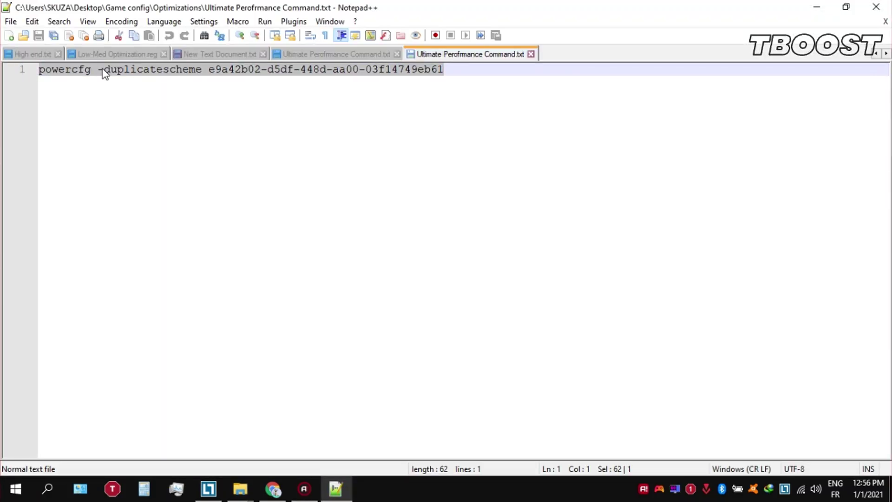
right_click(103, 70)
left_click(220, 92)
key("super")
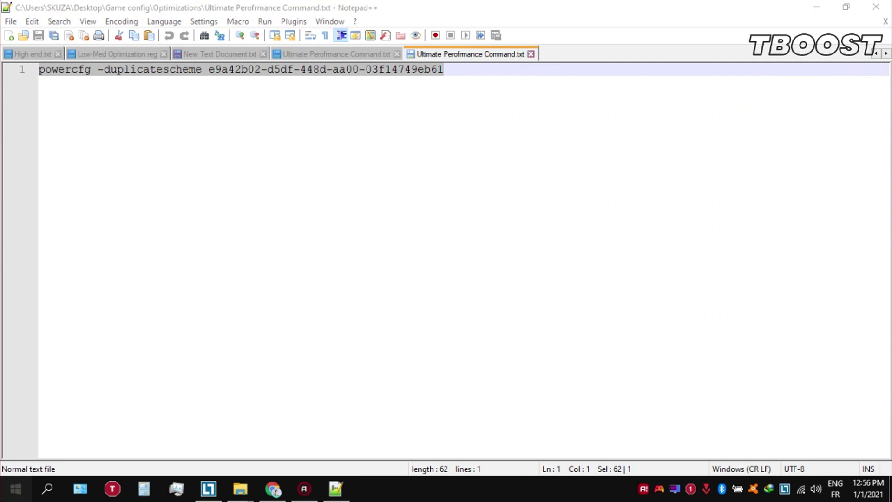
Launch Command Prompt as administrator
type("cmd")
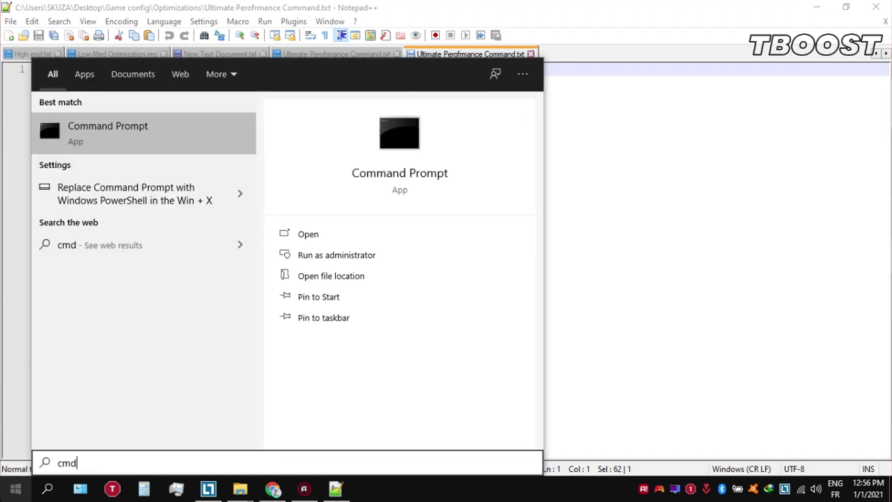
right_click(131, 127)
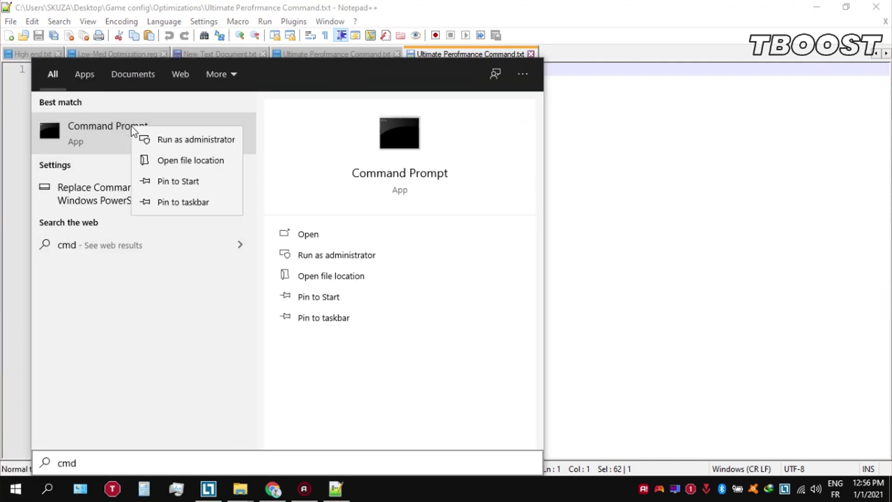
left_click(207, 139)
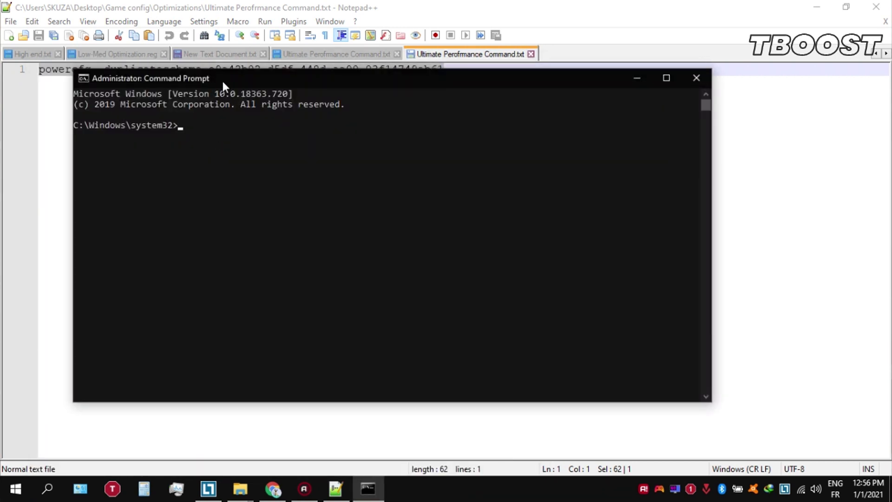
Paste and run the powercfg -duplicatescheme command, then close the console
right_click(223, 82)
mouse_move(288, 178)
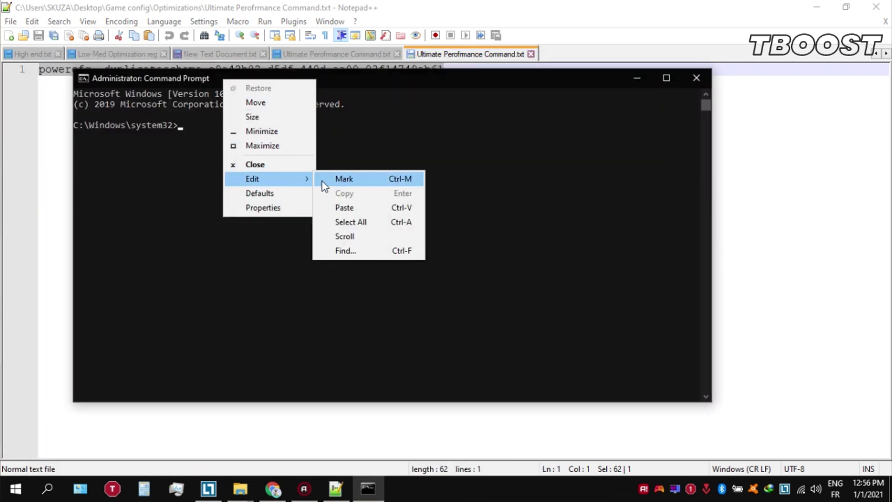
left_click(344, 207)
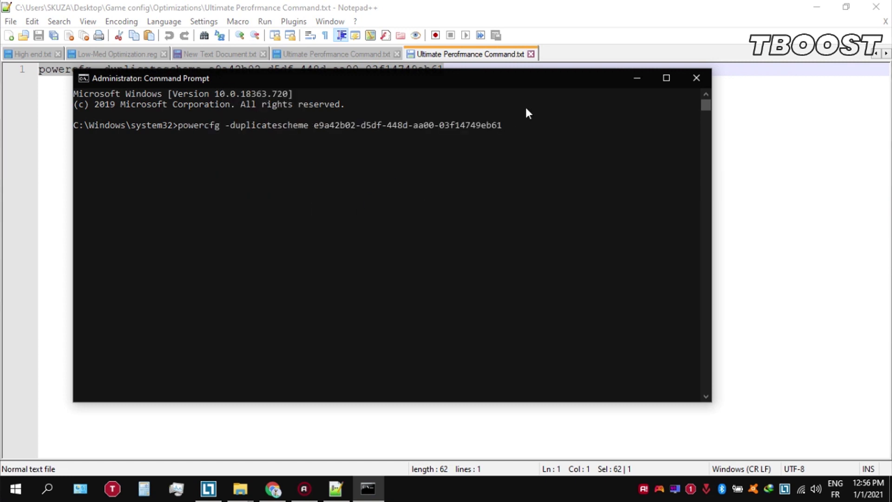
key("Return")
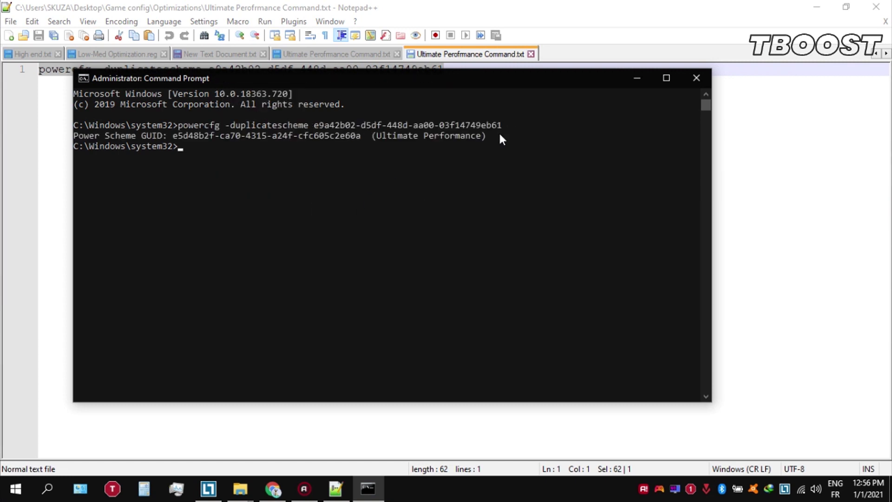
left_click(697, 78)
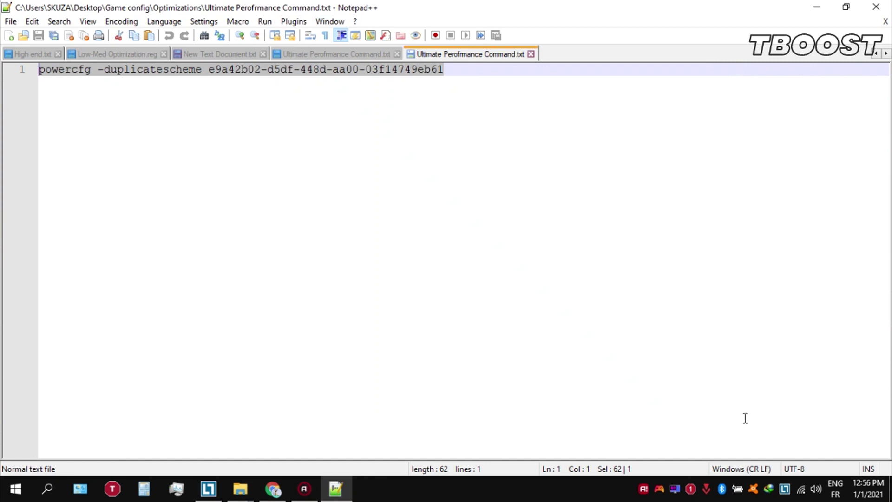
Open Power Options from the battery tray icon
right_click(741, 488)
left_click(758, 461)
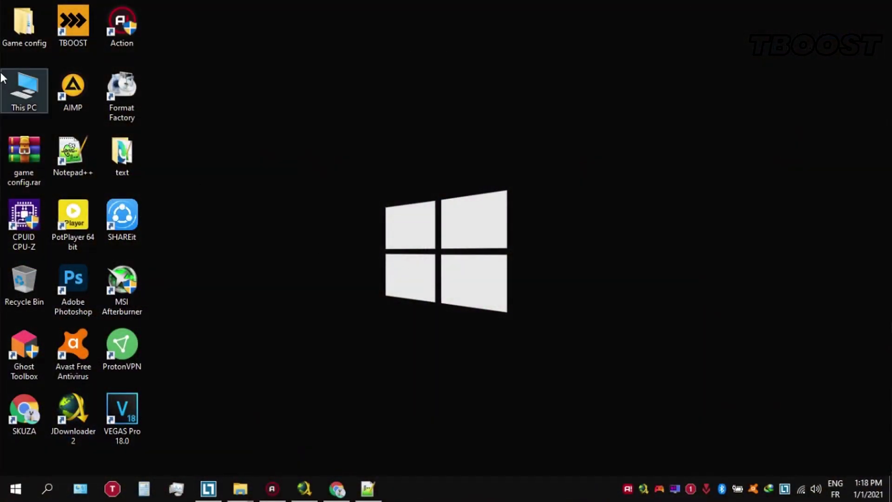
Open Game config\Optimizations\Reg Optimization Fixes and select the five .reg files
double_click(17, 31)
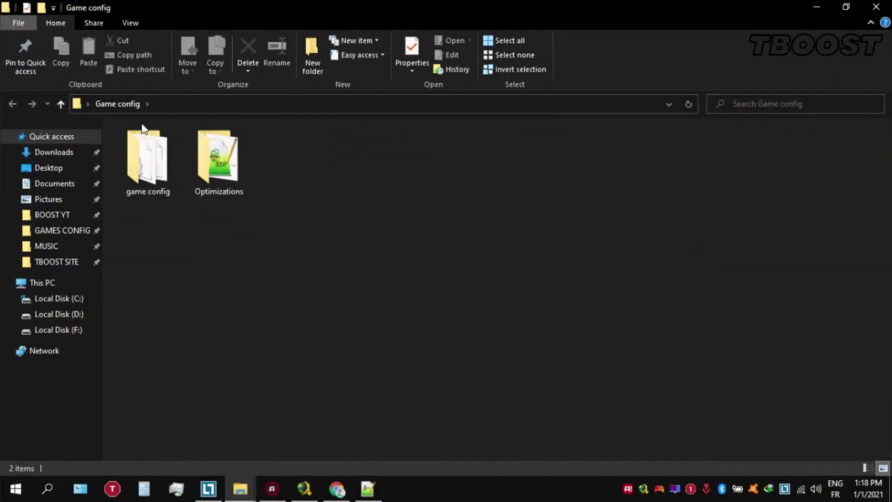
double_click(227, 150)
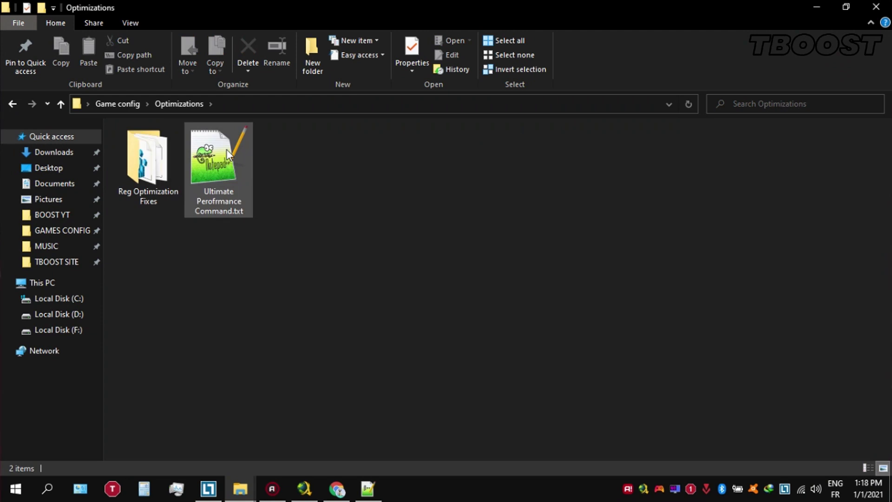
double_click(156, 161)
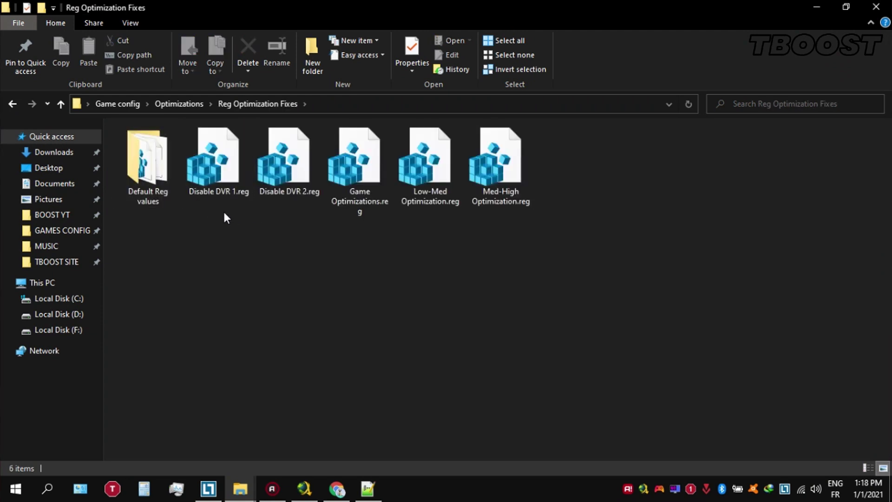
left_click_drag(225, 217, 534, 144)
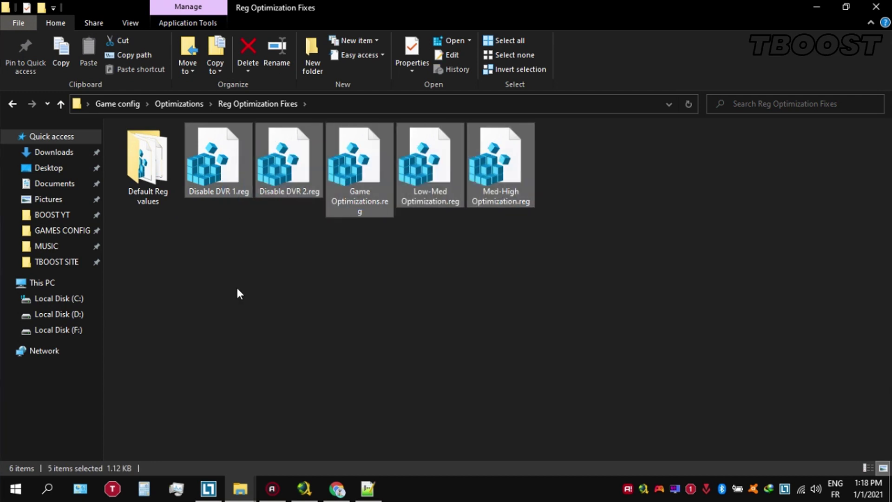
Merge Disable DVR 1.reg and Disable DVR 2.reg into the registry
double_click(218, 172)
left_click(539, 263)
left_click(582, 243)
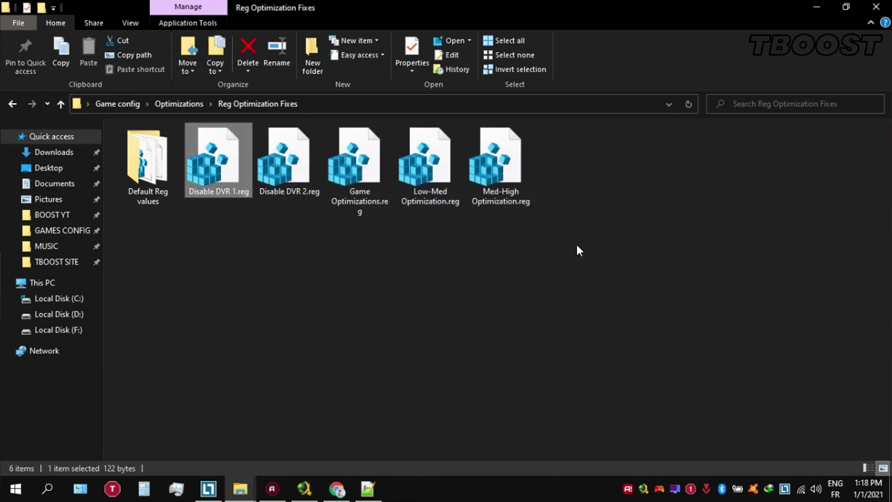
double_click(305, 180)
left_click(537, 263)
left_click(548, 247)
Merge Game Optimizations.reg and Low-Med Optimization.reg, then open Default Reg values
double_click(374, 179)
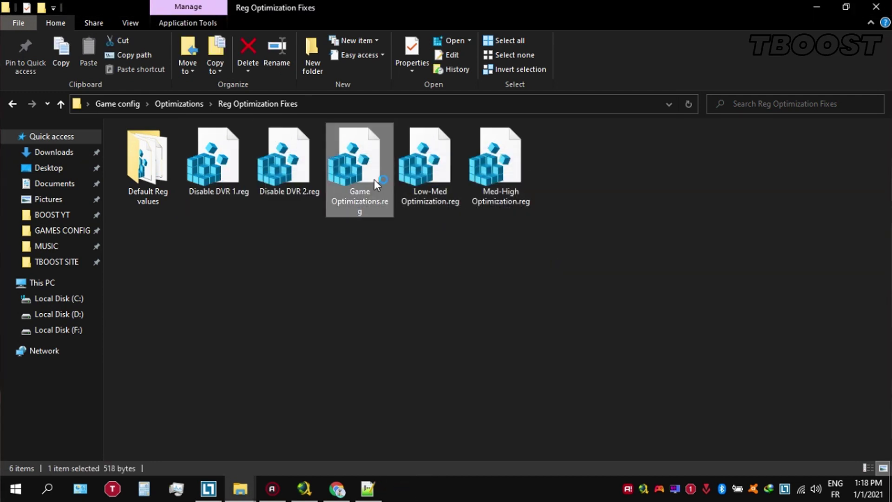
left_click(542, 261)
left_click(599, 243)
double_click(453, 189)
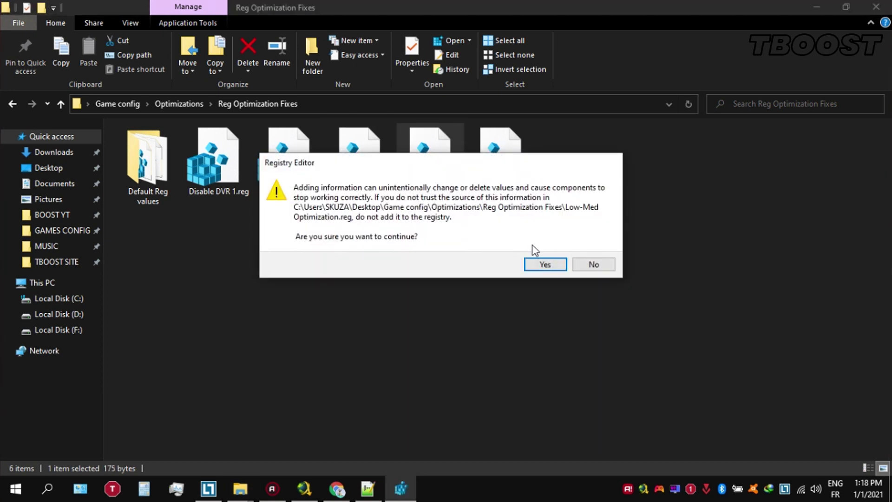
left_click(546, 265)
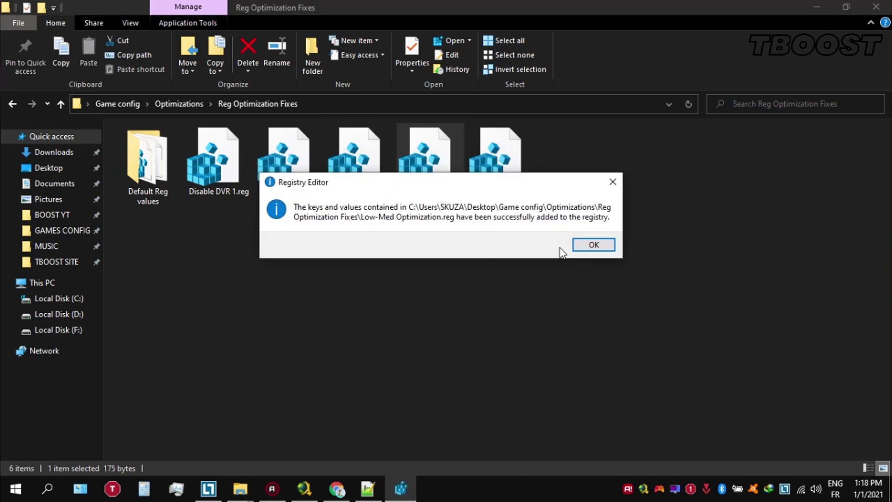
left_click(580, 245)
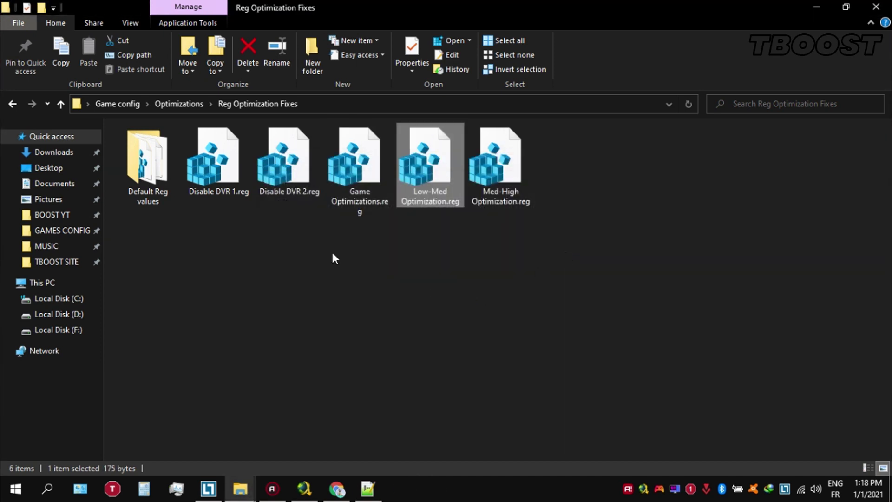
double_click(167, 177)
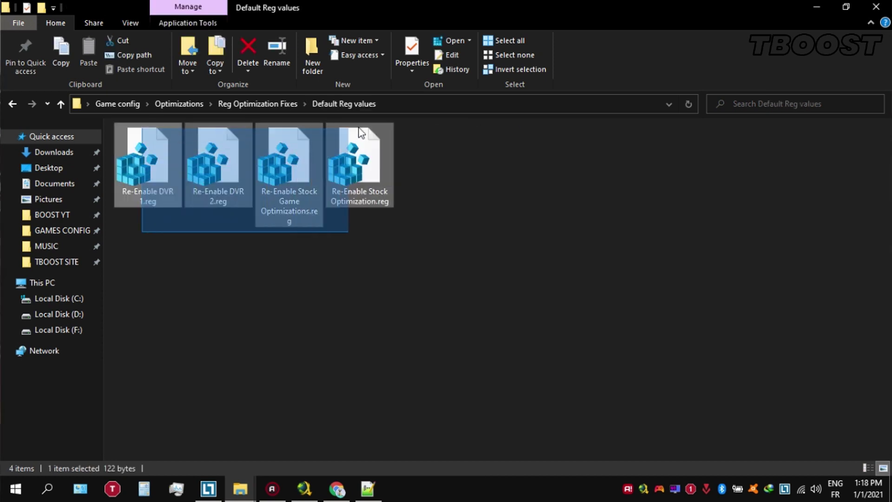
left_click_drag(361, 133, 419, 140)
left_click(415, 151)
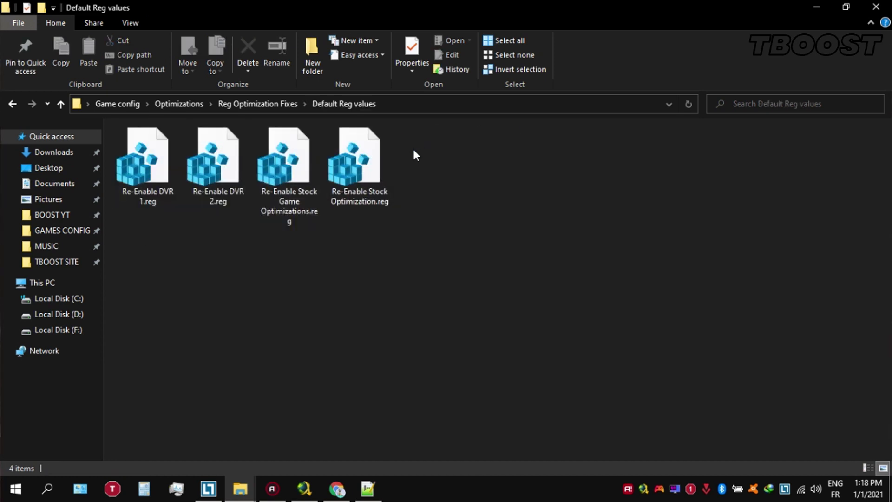
left_click(259, 104)
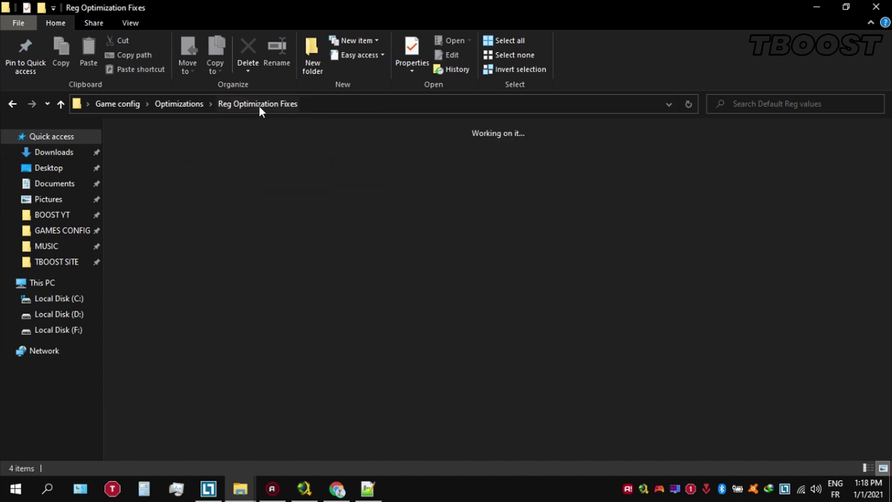